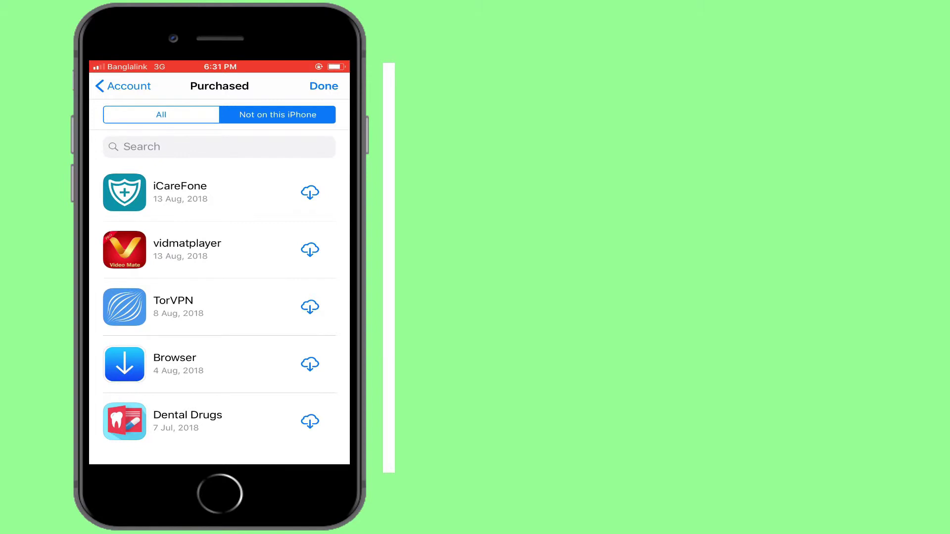
Step: Start re-downloading iCareFone from the Purchased list via its cloud icon
click(310, 192)
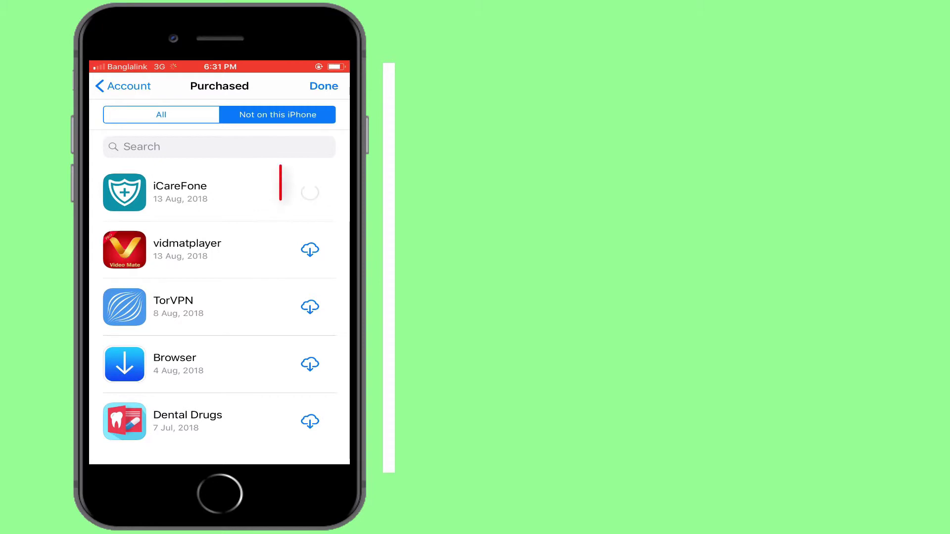